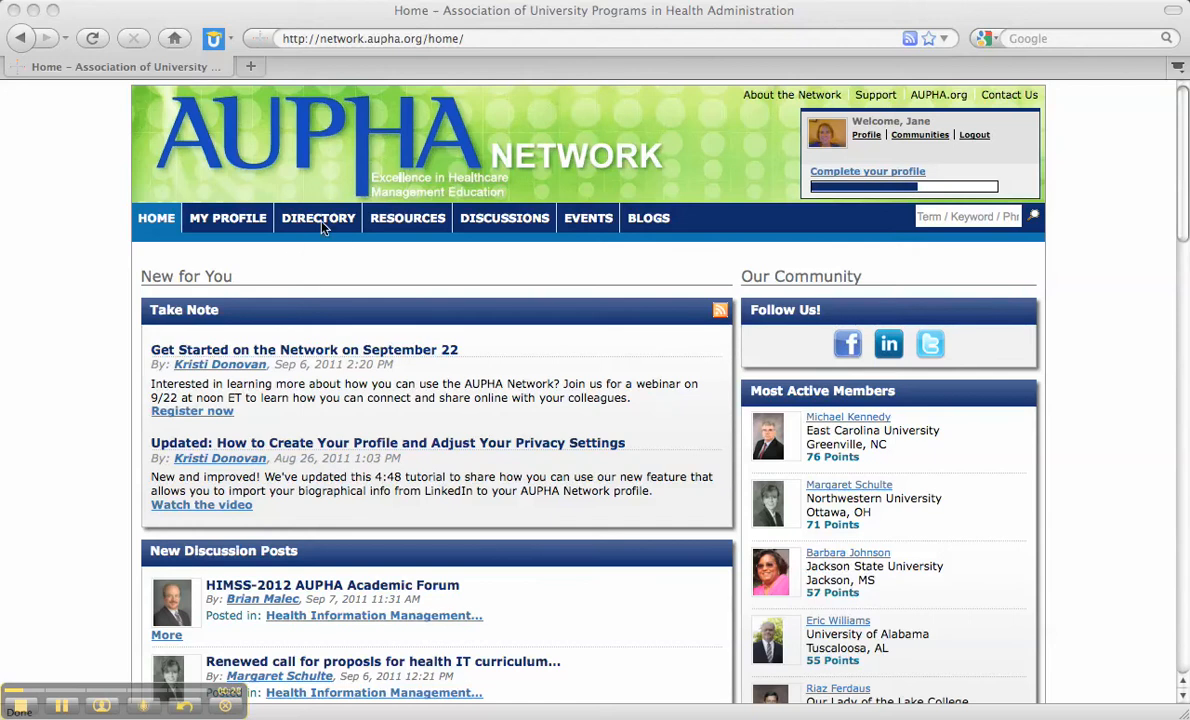
Step: Open the directory of all communities and show every entry on one page to browse the existing communities
mouse_move(320, 222)
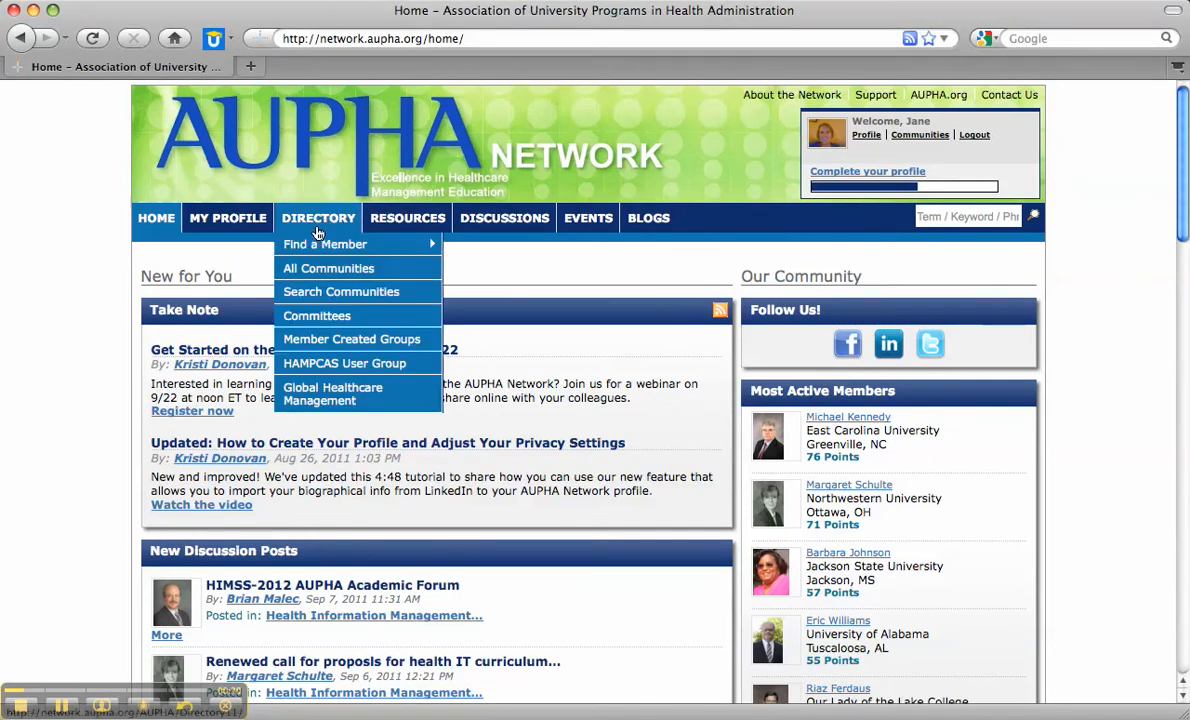
click(306, 277)
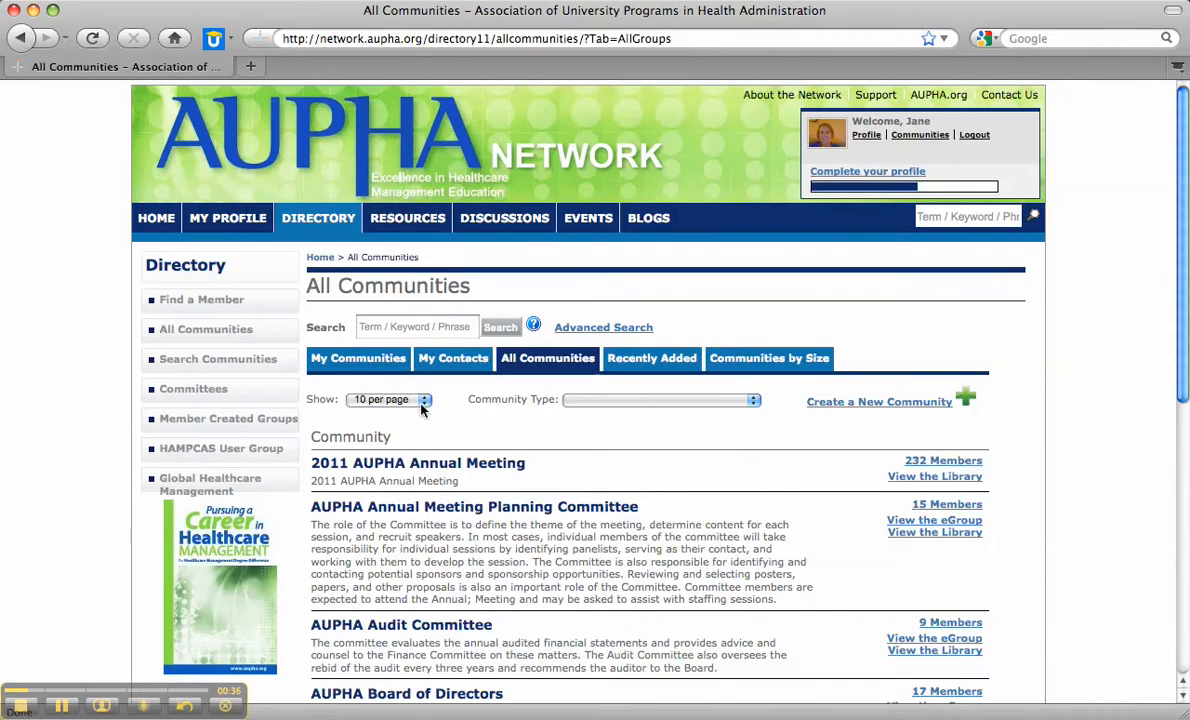
click(420, 400)
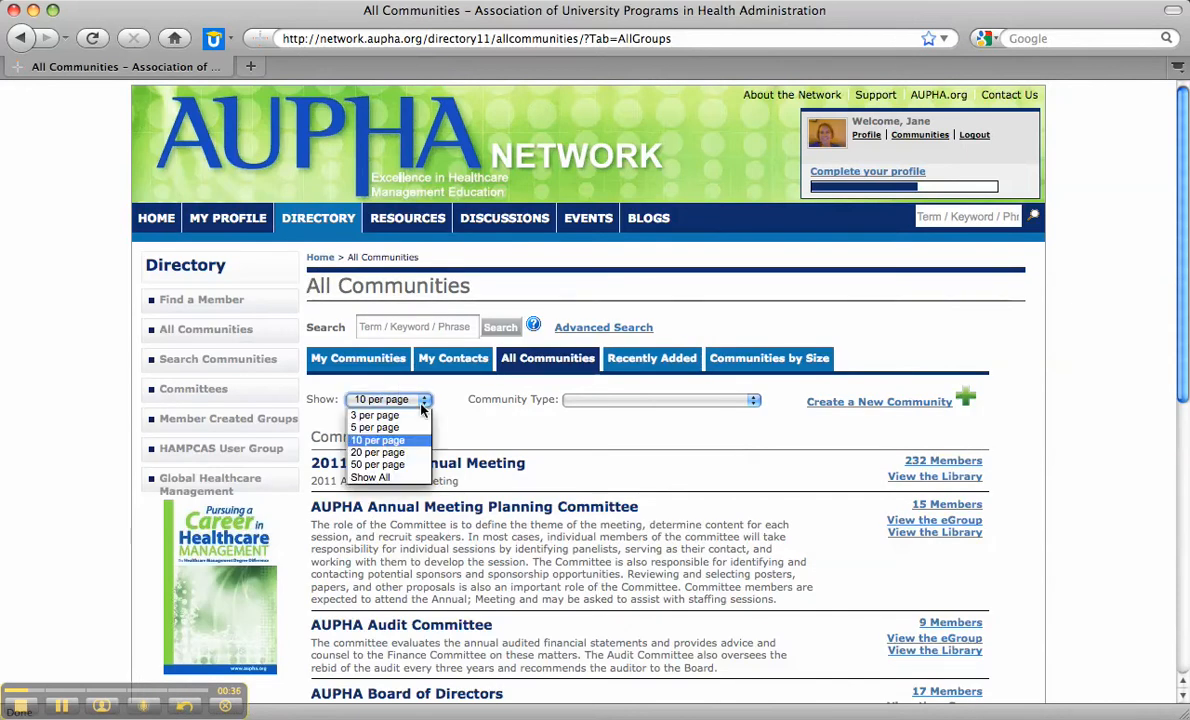
click(392, 480)
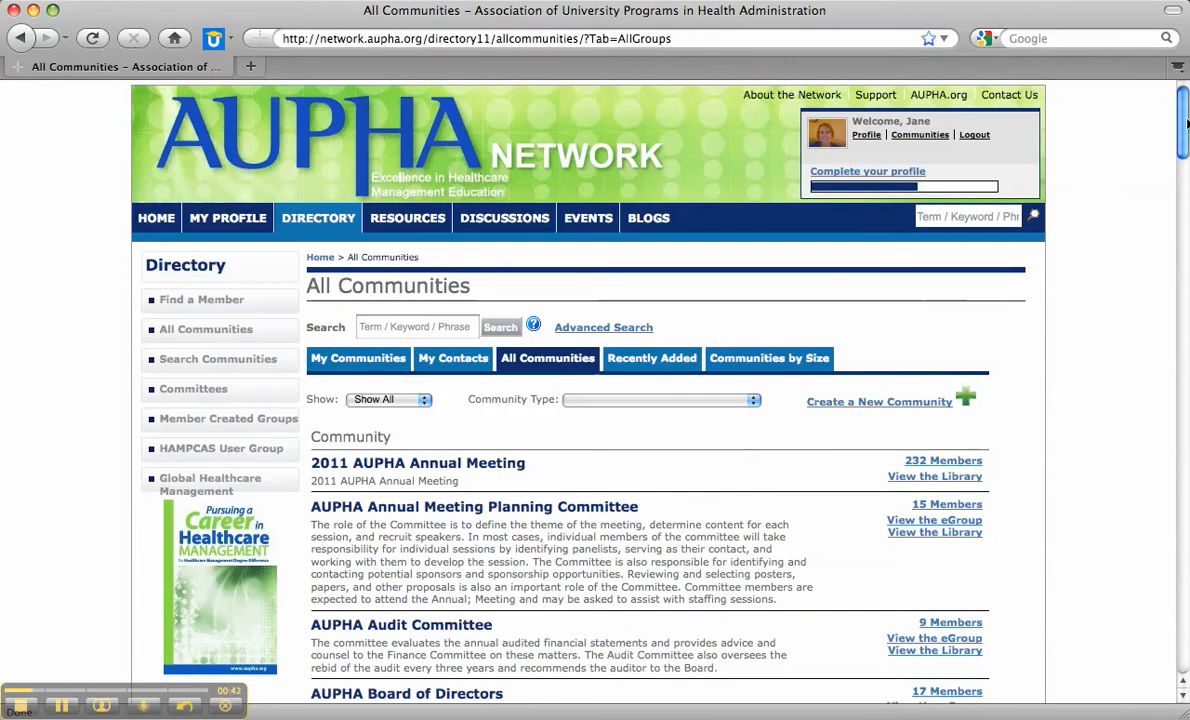
mouse_move(1186, 128)
mouse_down()
mouse_move(1187, 612)
mouse_move(1180, 215)
mouse_move(1160, 93)
mouse_up()
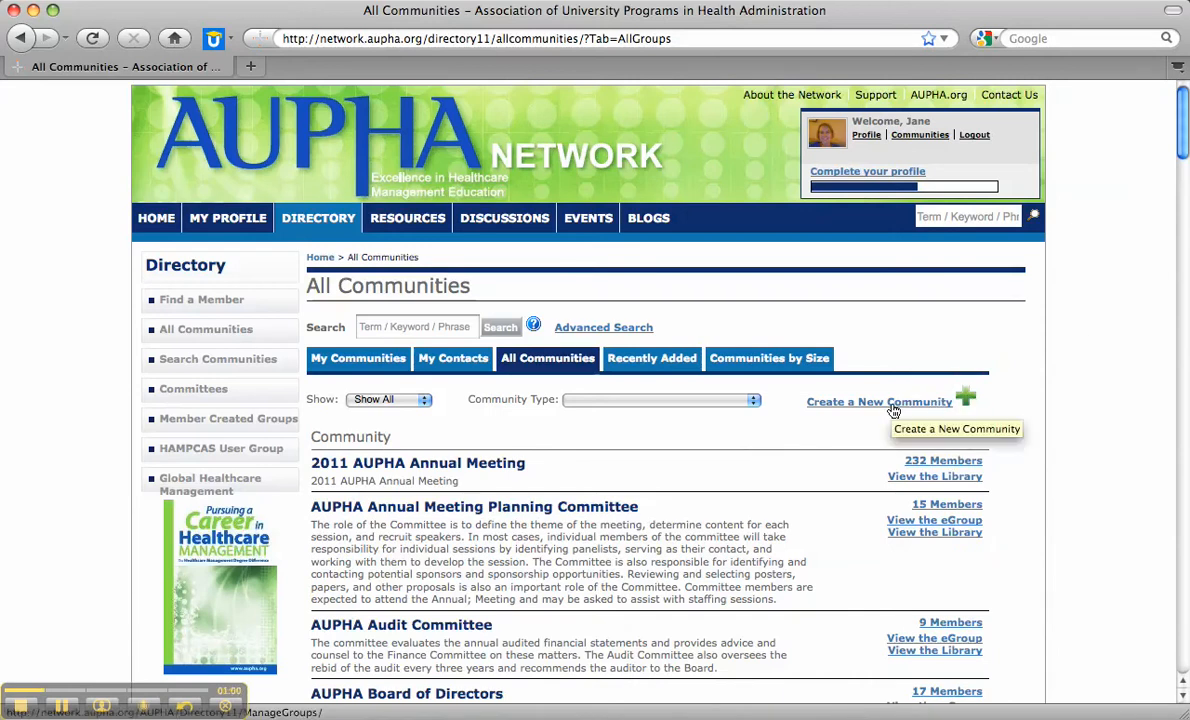
Step: Start a new community named with the owner's first name in the possessive followed by "research project", and check the name's availability
click(965, 402)
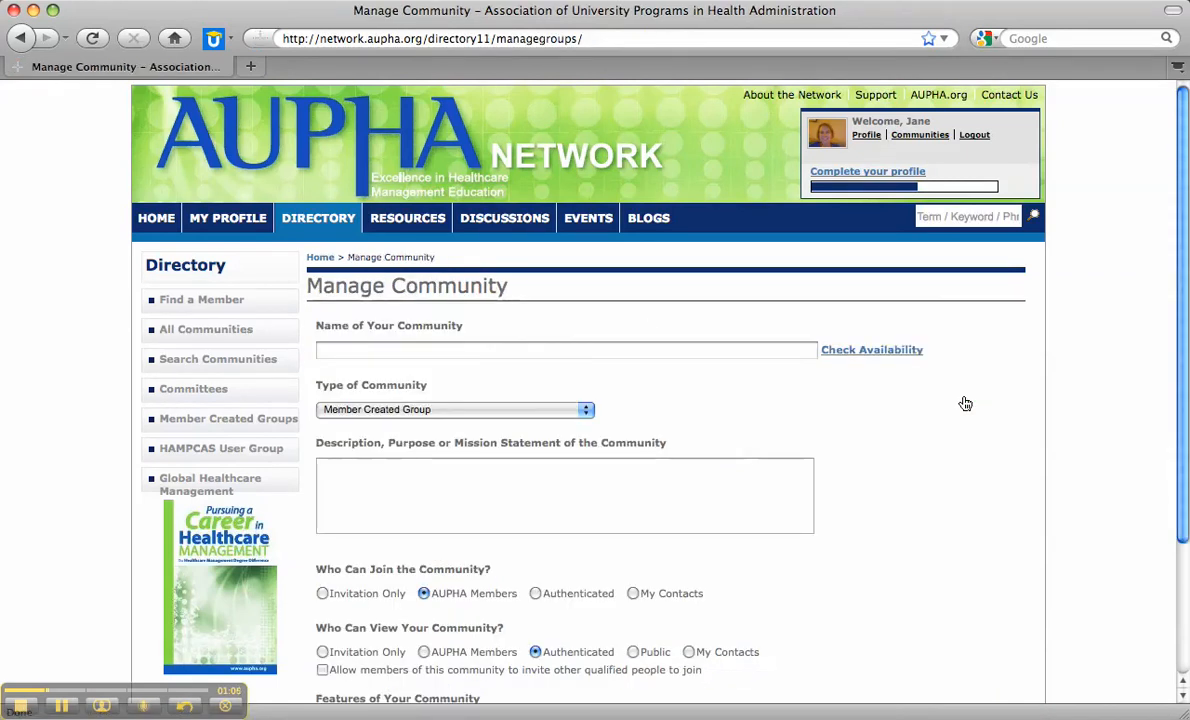
click(389, 349)
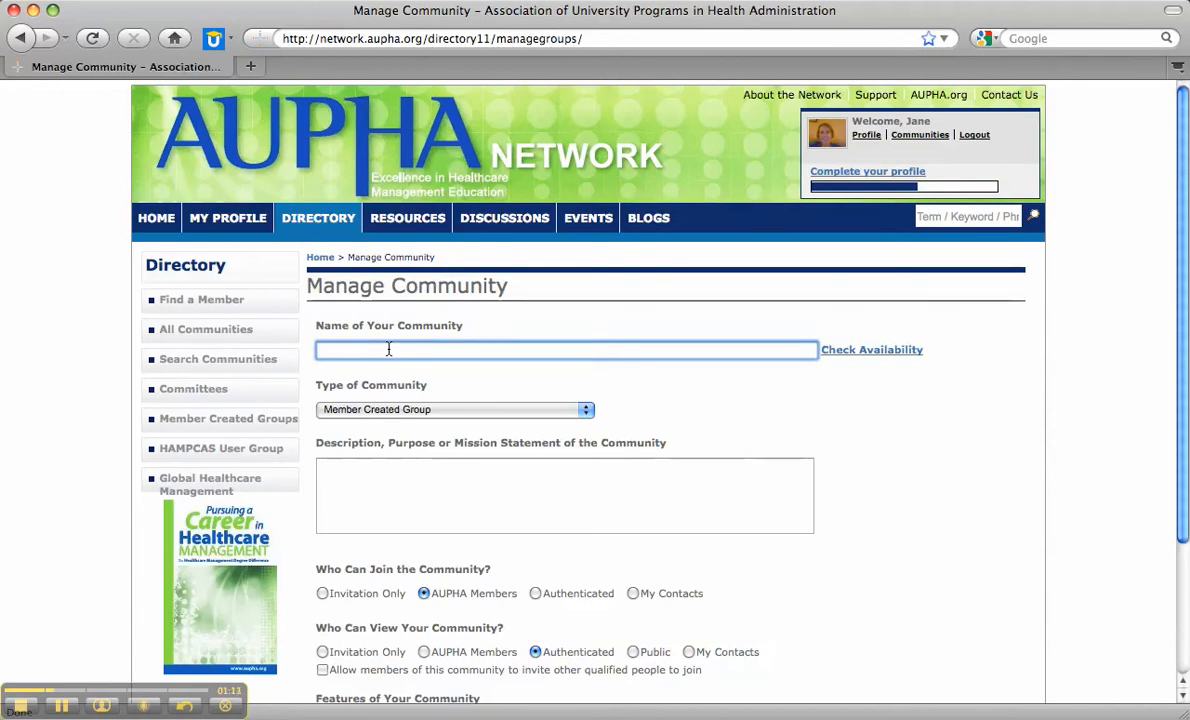
text(Jan)
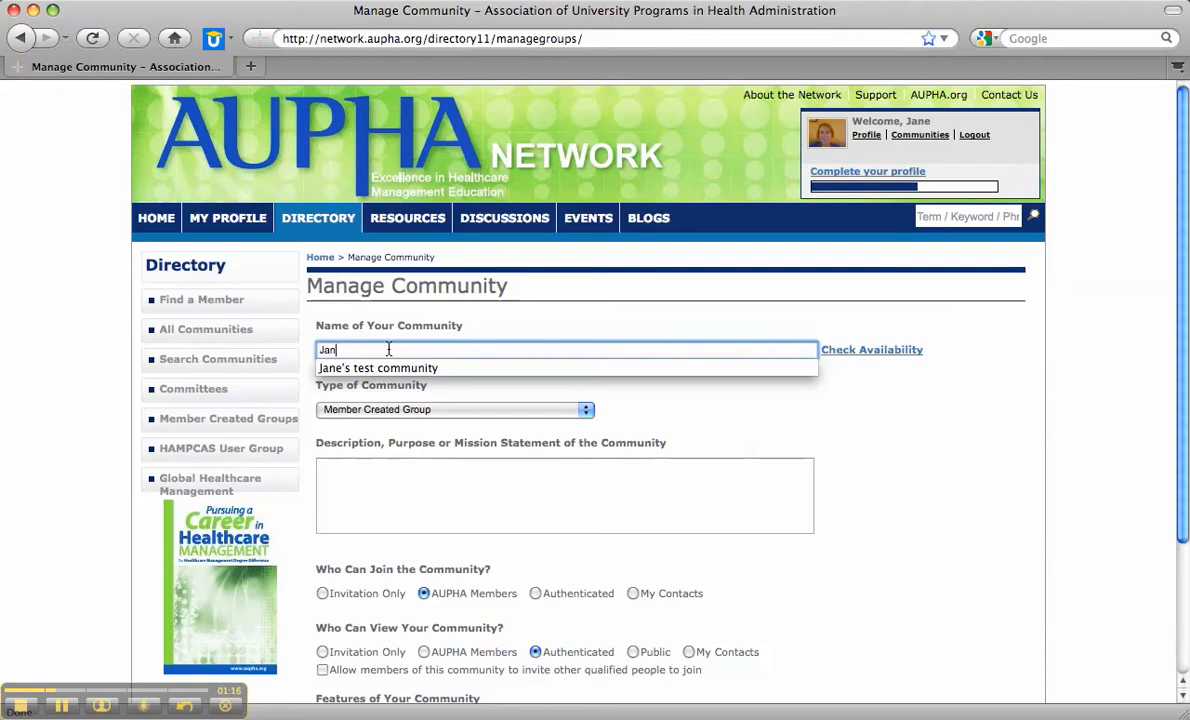
text(e's re)
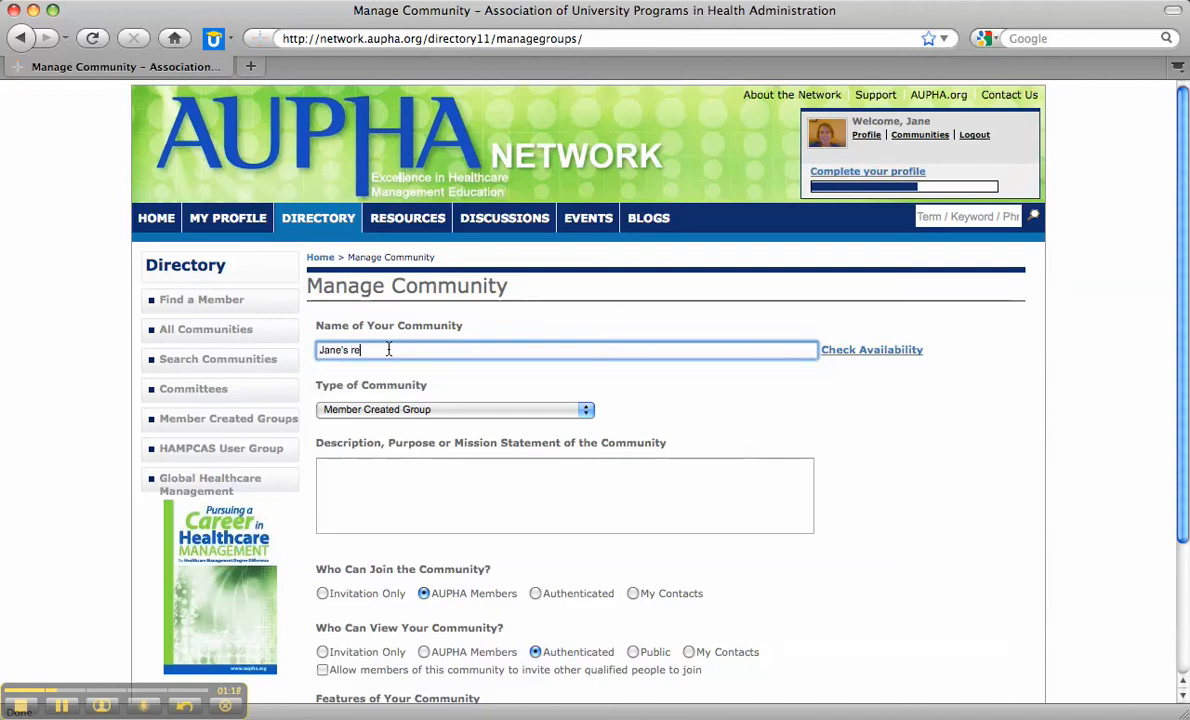
text(search pro)
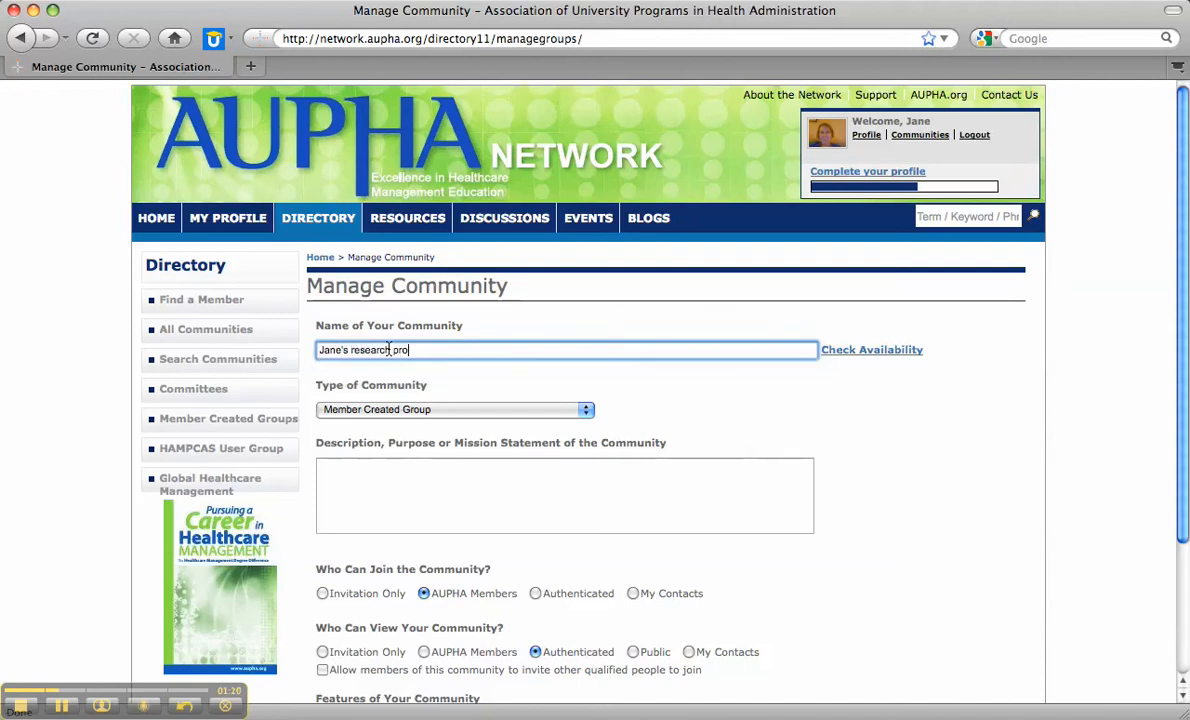
text(ject)
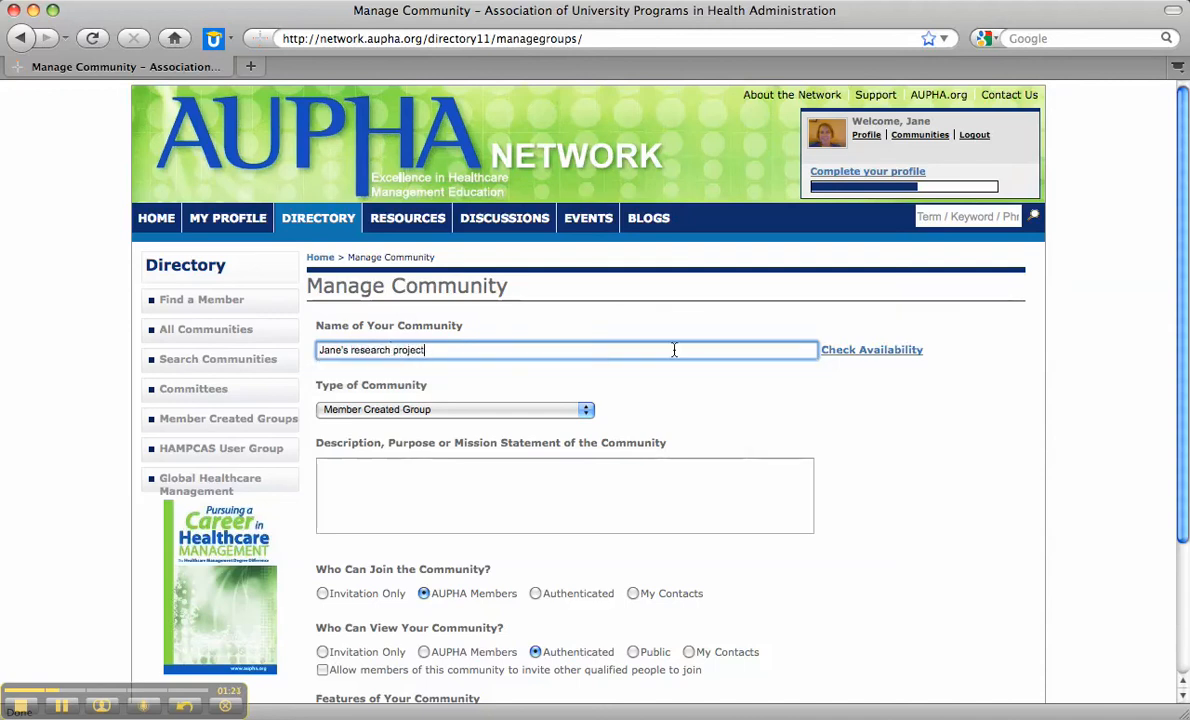
click(845, 355)
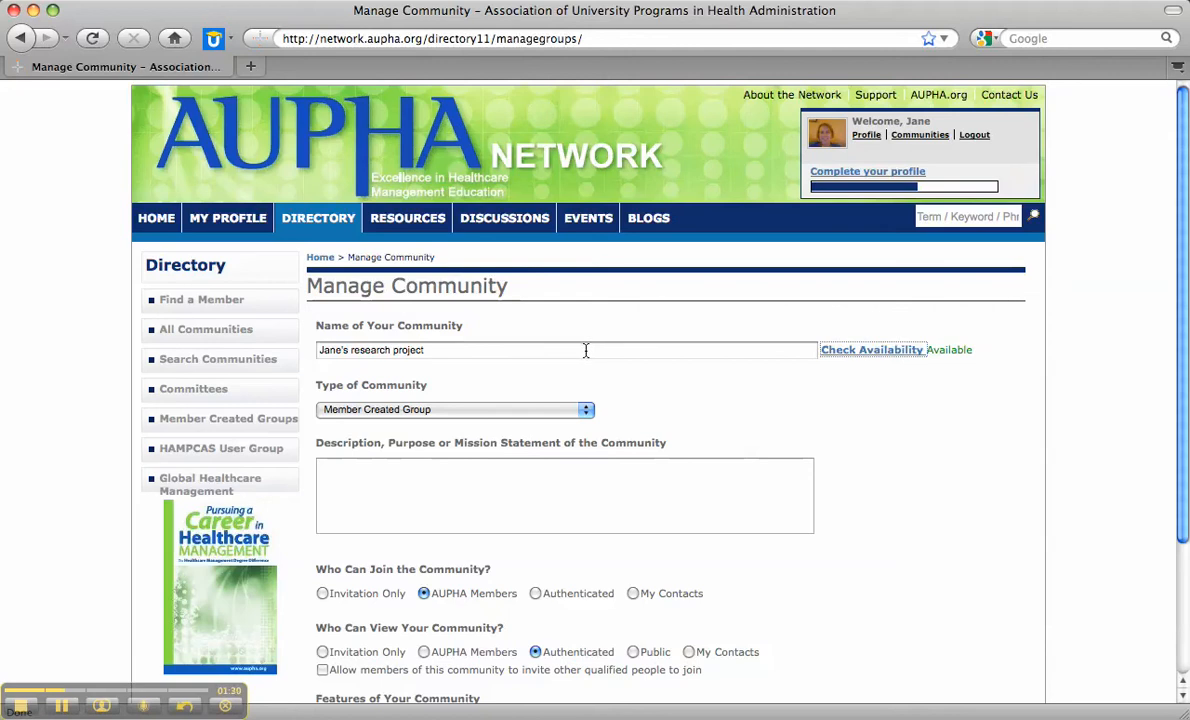
Step: Choose Member Created Group as the community type and describe it as a community for individuals working on the owner's research project
click(502, 414)
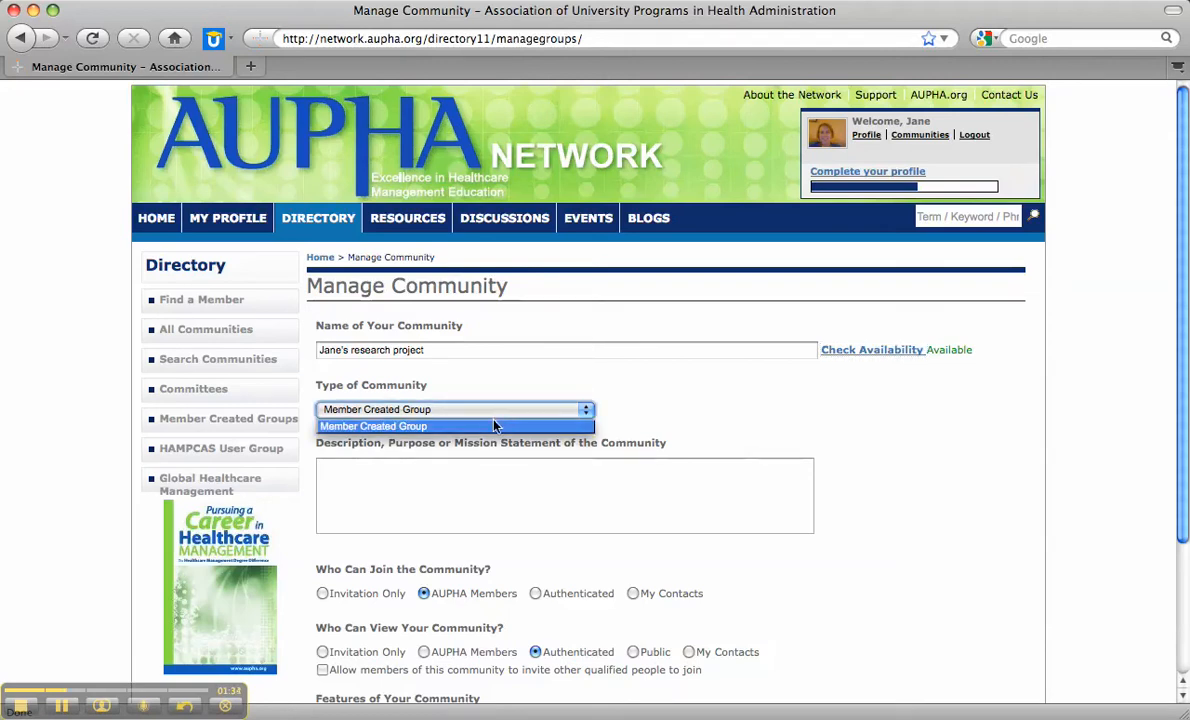
click(494, 425)
click(480, 472)
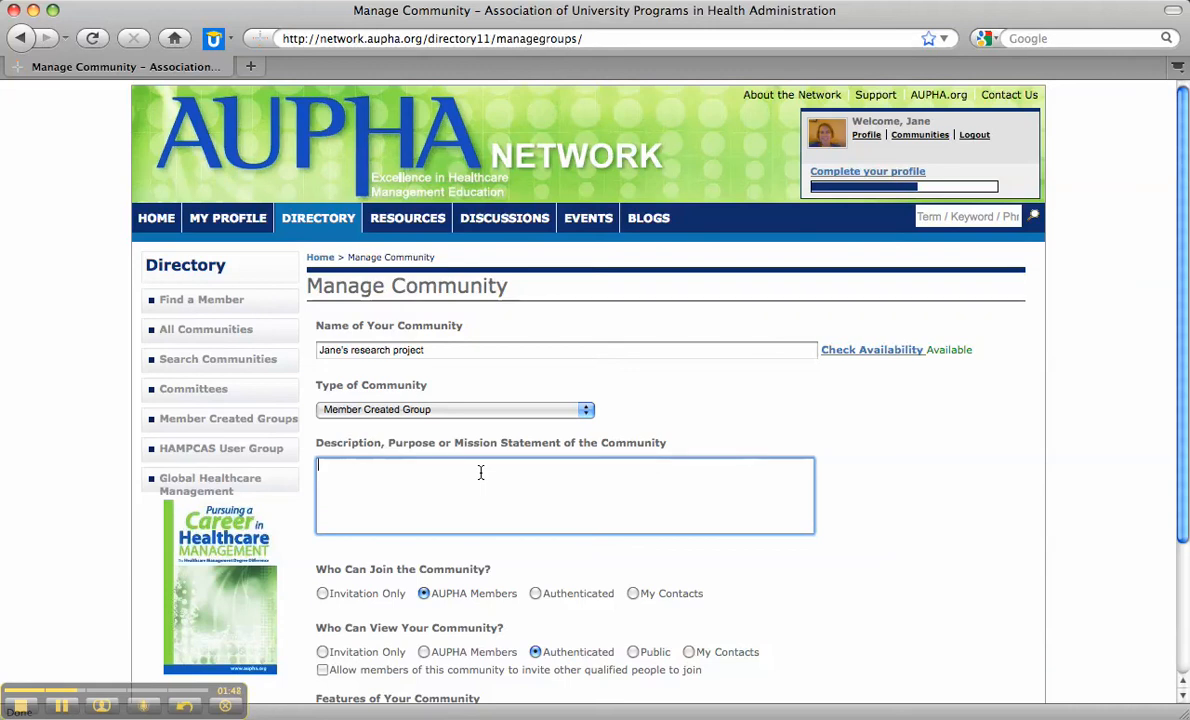
text(This i)
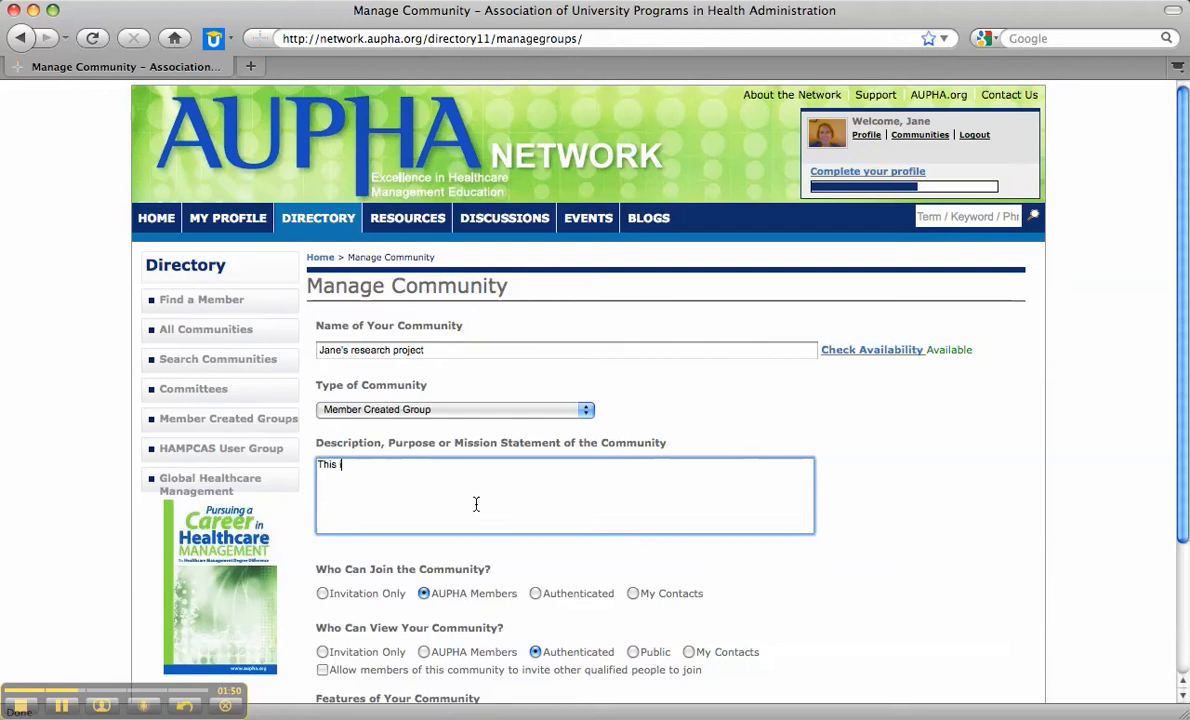
text(s a communit)
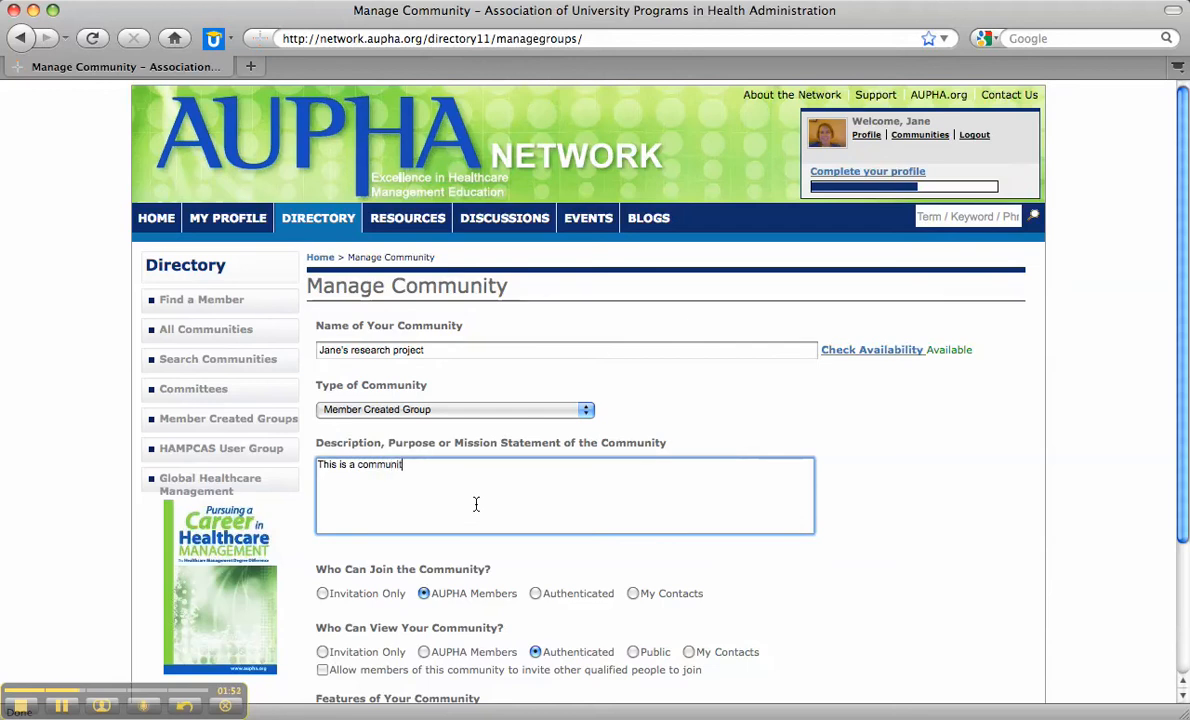
text(y for individuals working o)
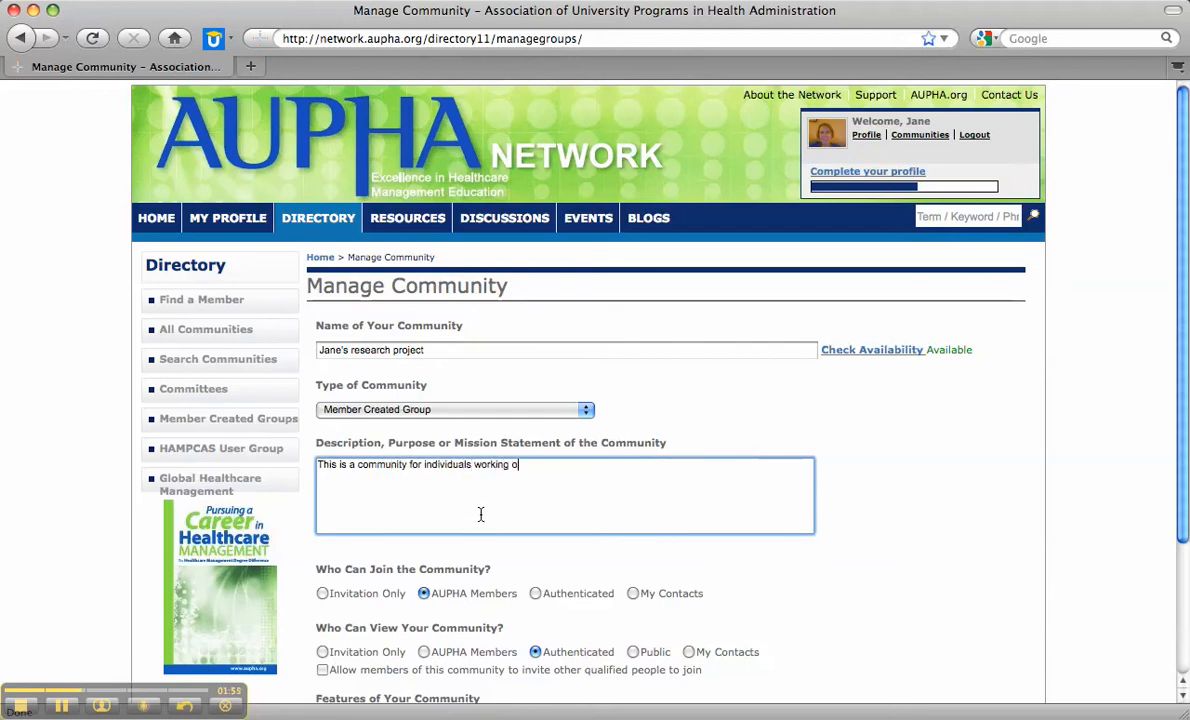
text(n Jane's resear)
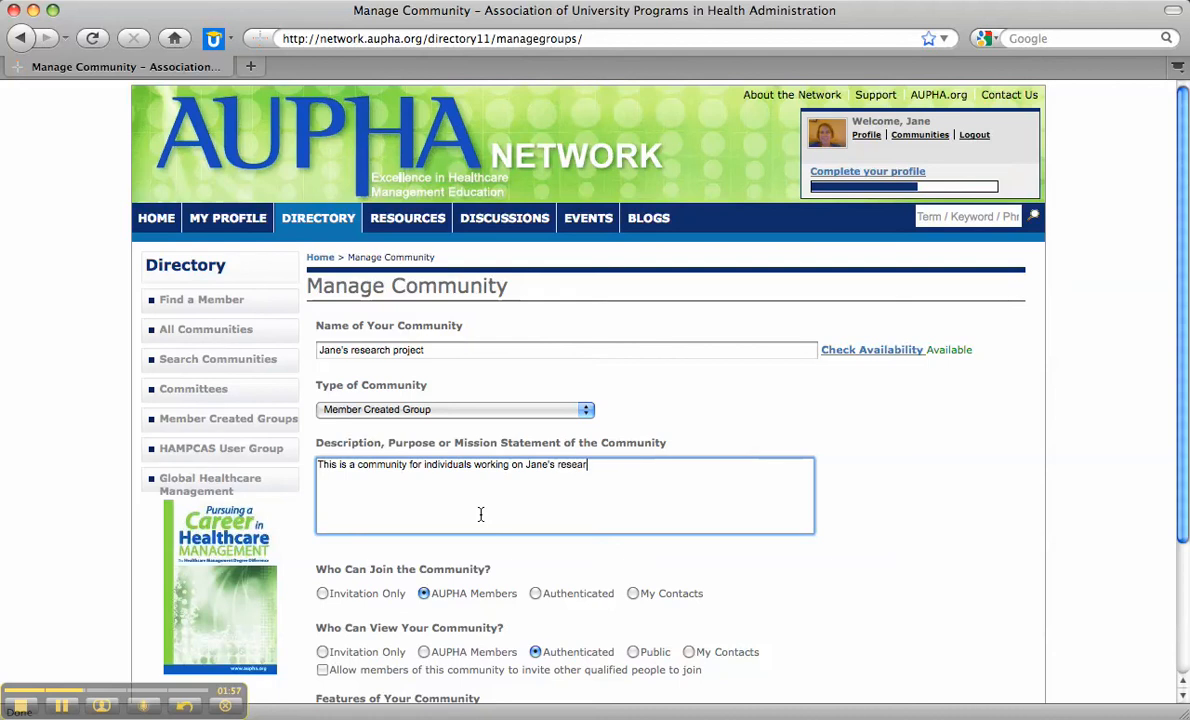
text(ch project.)
Step: Restrict both viewing and joining the community to Invitation Only
scroll(1185, 370, down, 4)
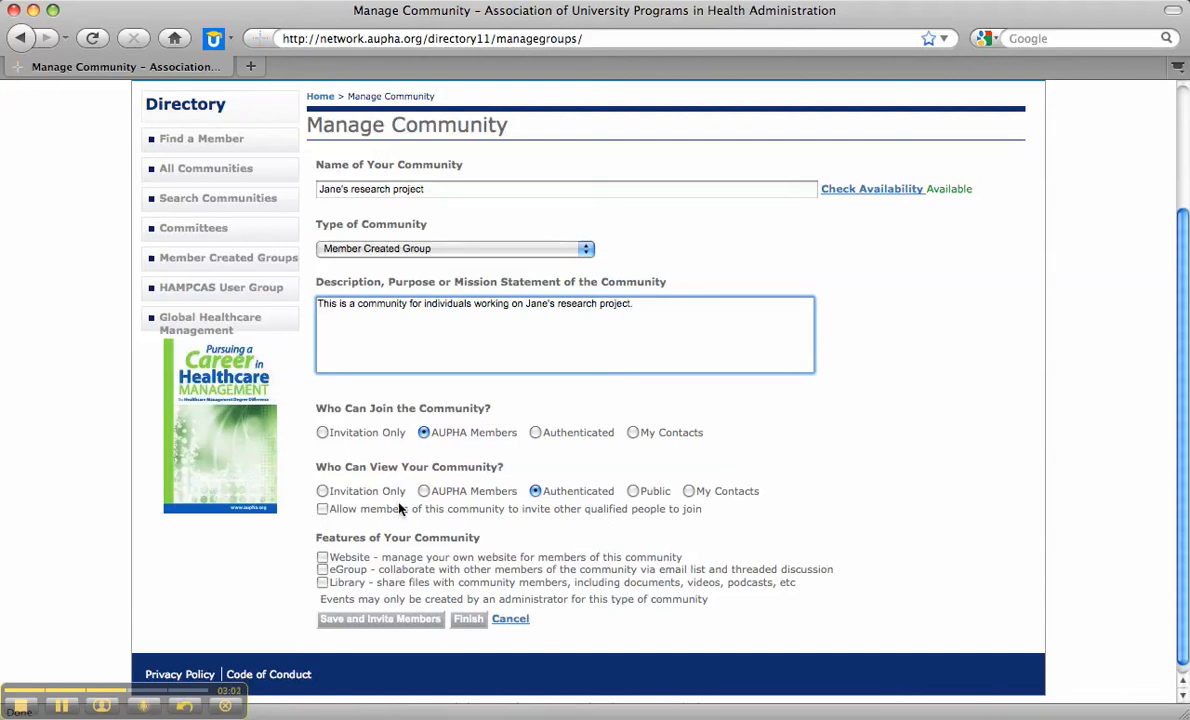
click(322, 490)
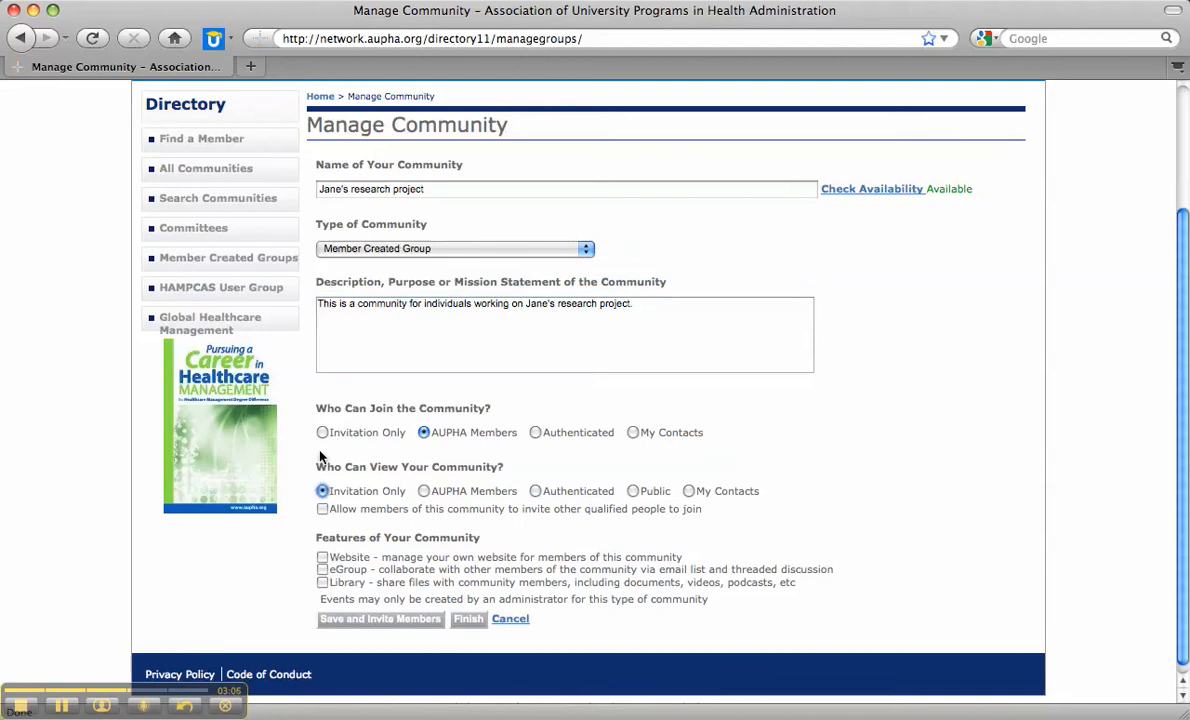
click(322, 432)
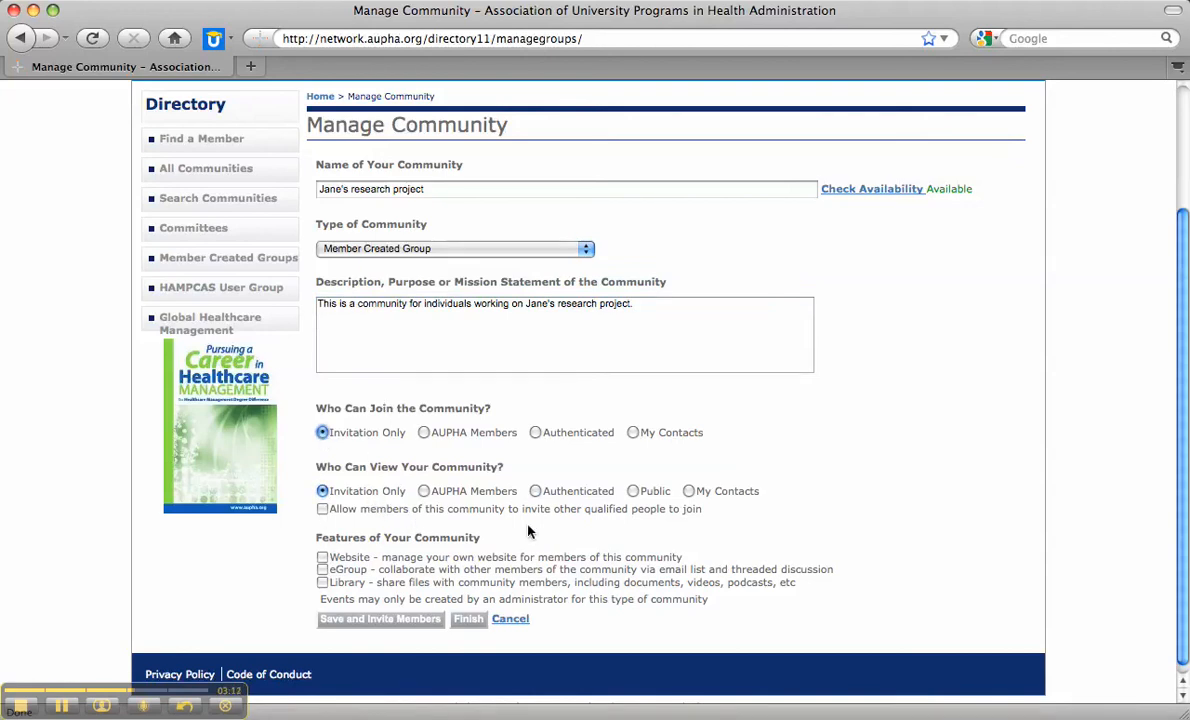
Step: Enable the eGroup and Library features, and save the community to continue with inviting members
click(322, 569)
click(322, 583)
click(369, 623)
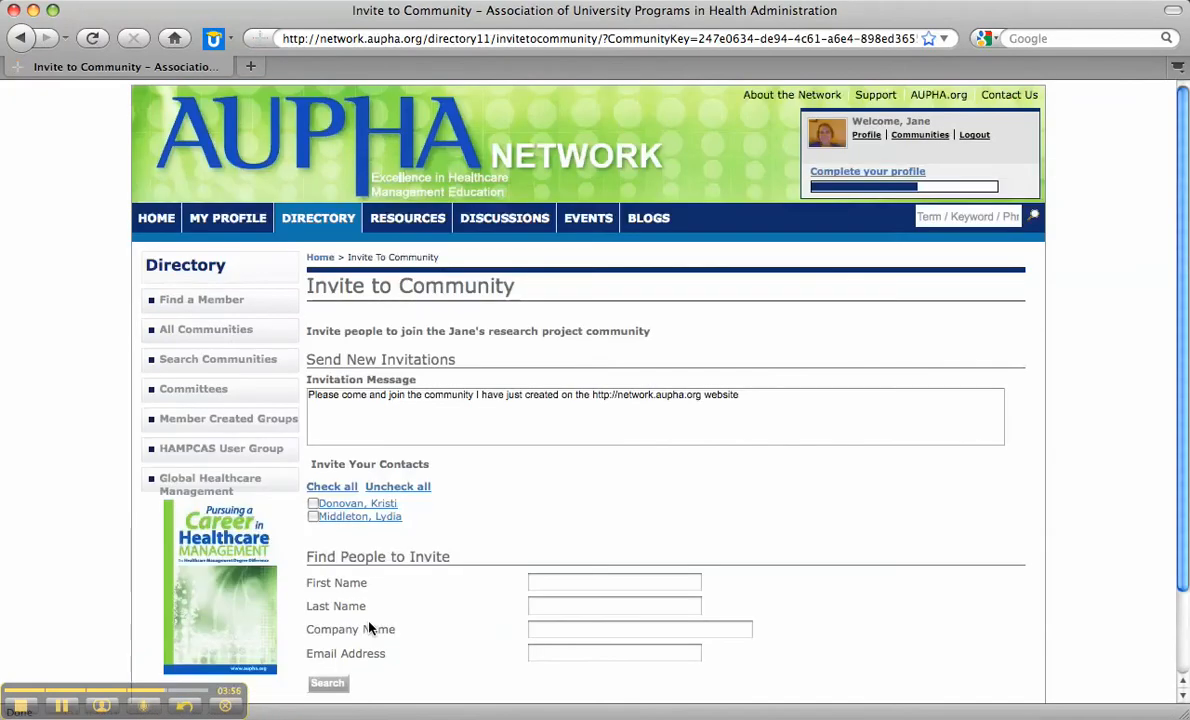
Step: Send the default invitation message to the first person listed among the contacts
click(312, 507)
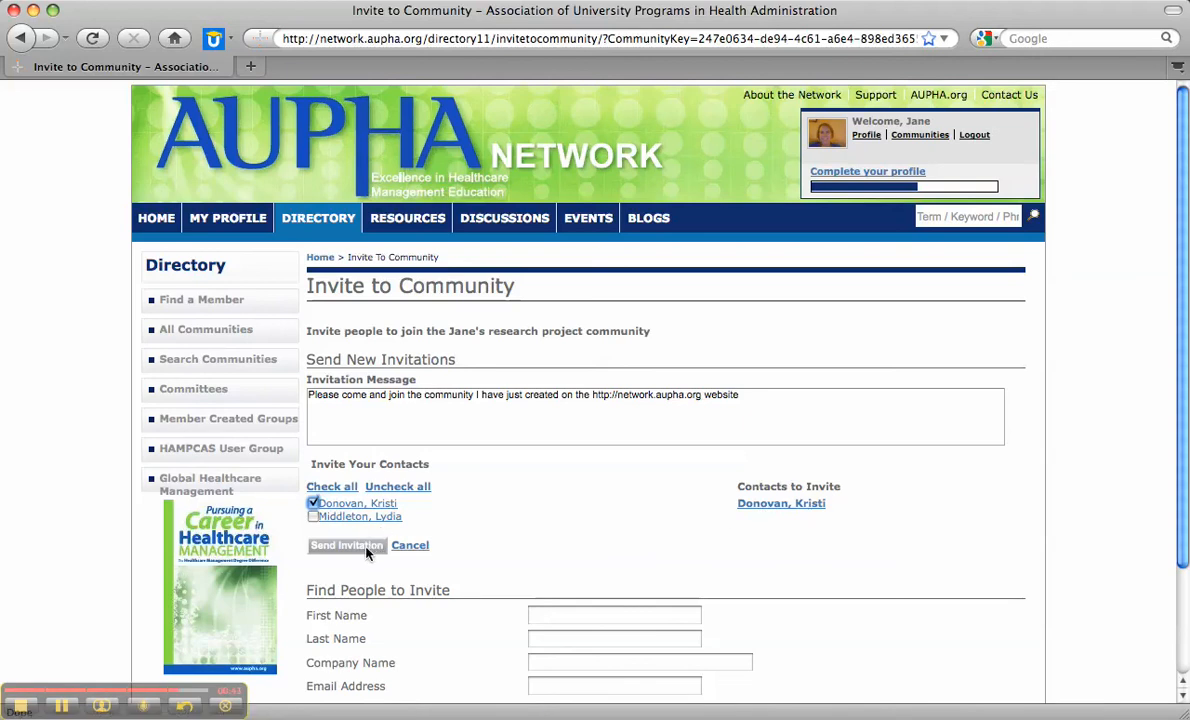
drag(1182, 410, 1180, 497)
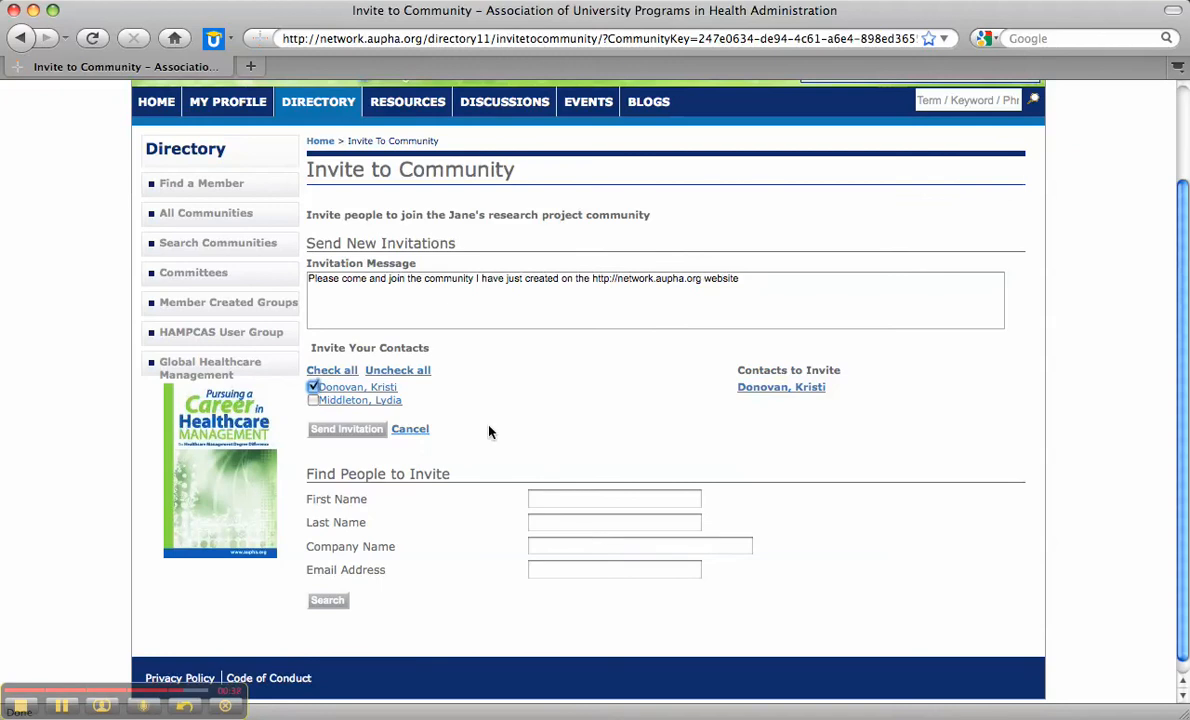
click(335, 433)
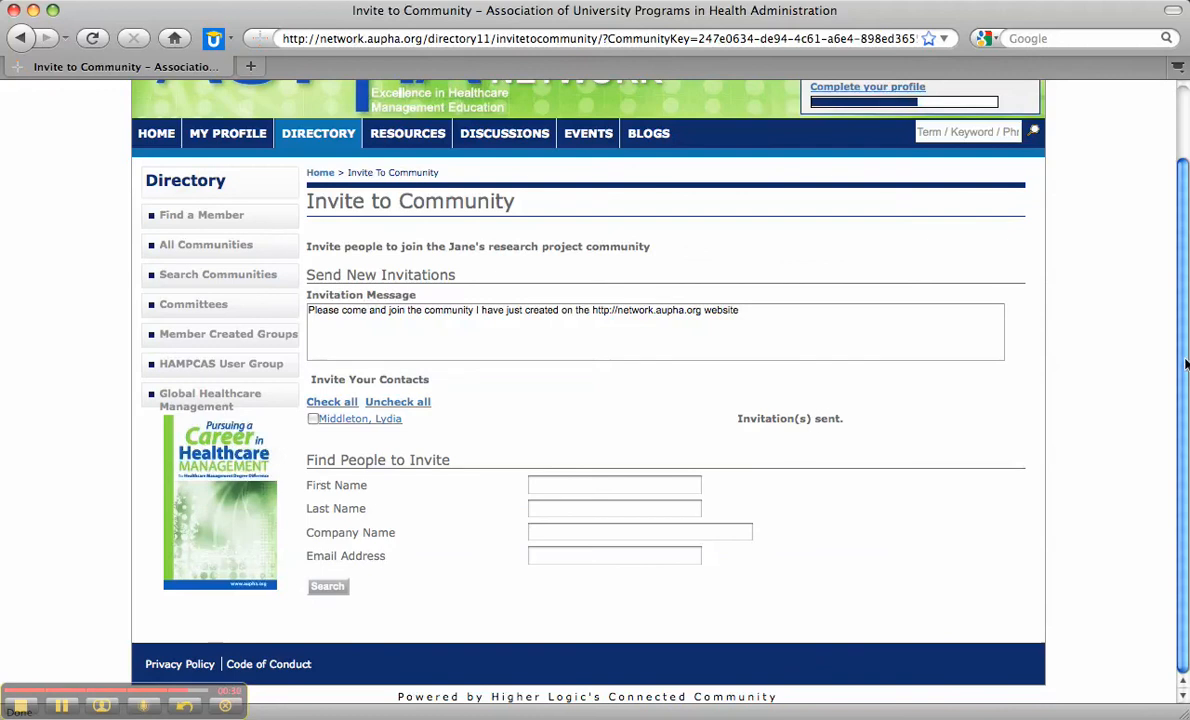
Step: Return to the directory of all communities
scroll(1185, 365, up, 3)
mouse_move(305, 212)
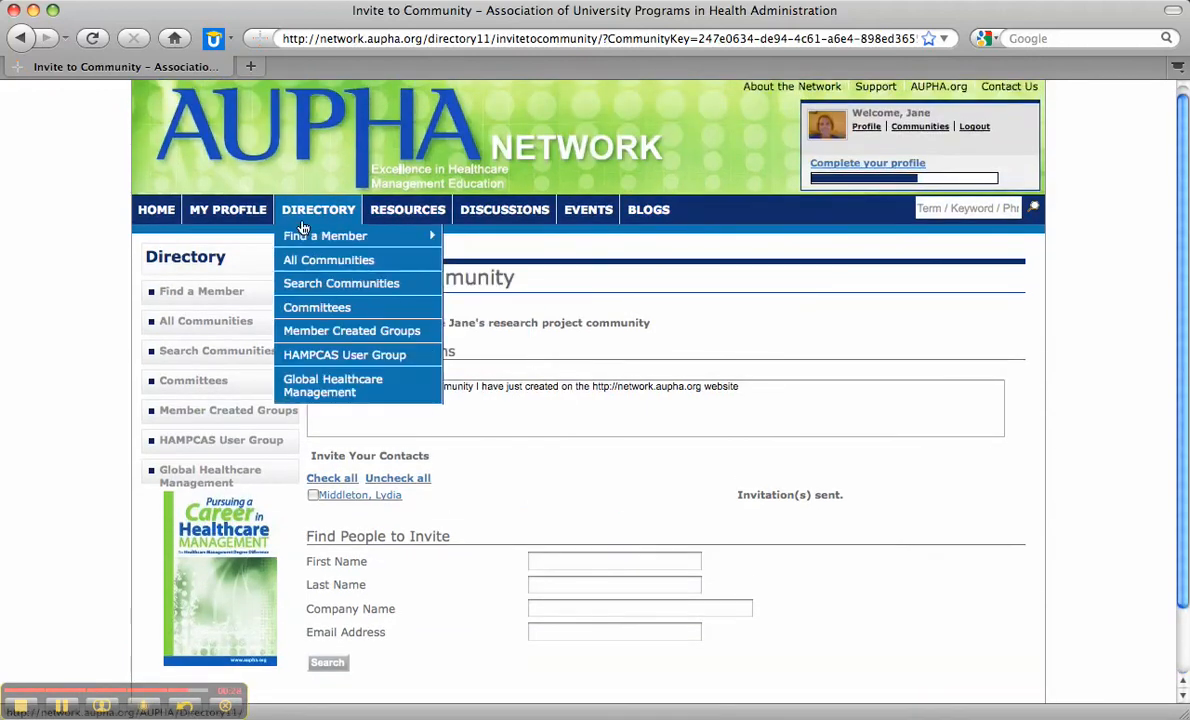
click(305, 262)
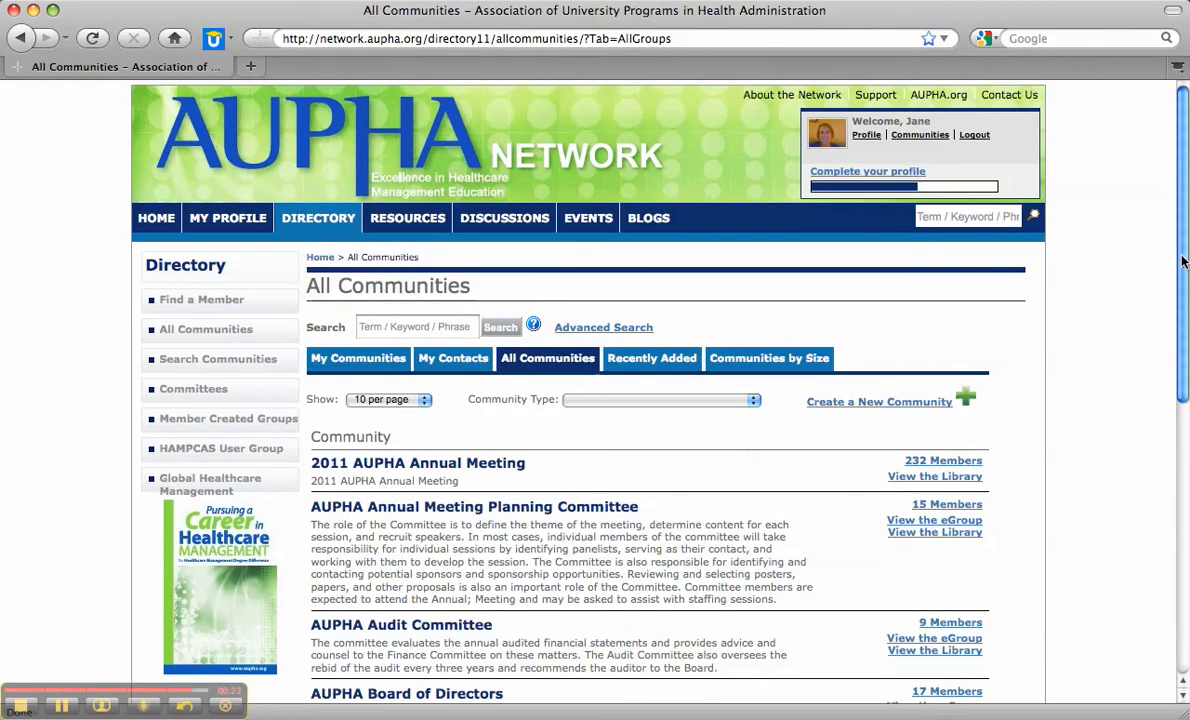
drag(1182, 262, 1182, 140)
Step: Filter the communities by the Member Created Group type with all entries shown, and locate the new research project community
click(613, 401)
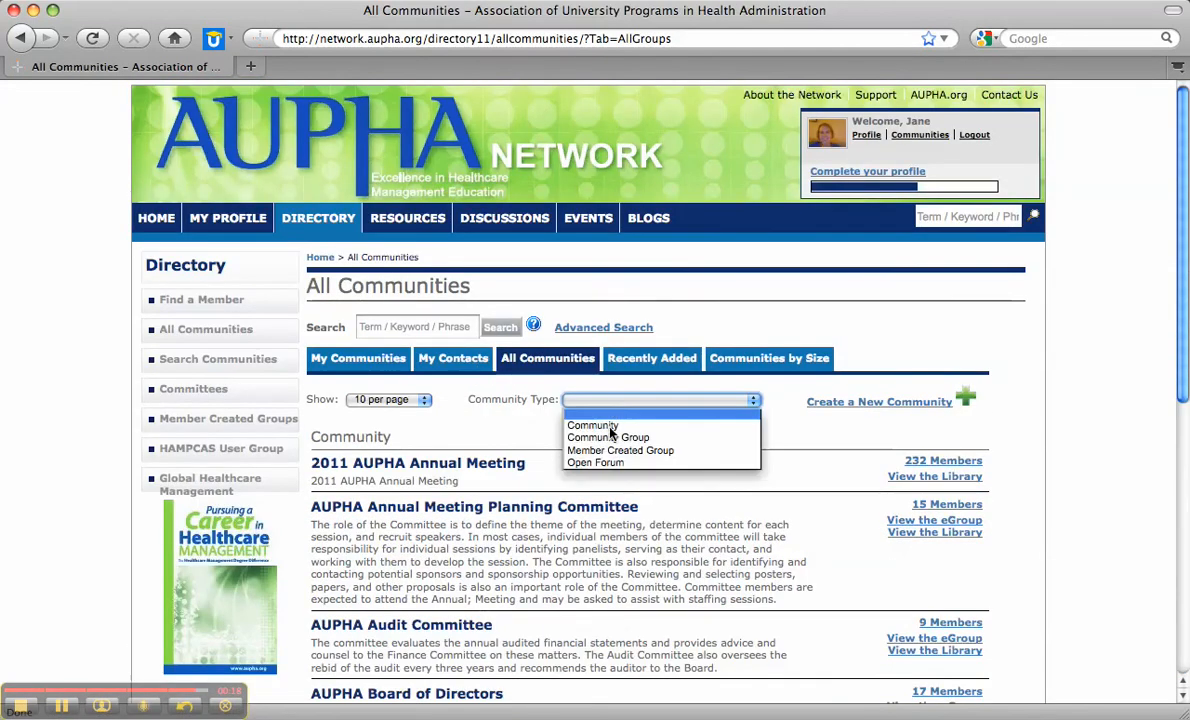
click(620, 450)
click(407, 400)
click(390, 482)
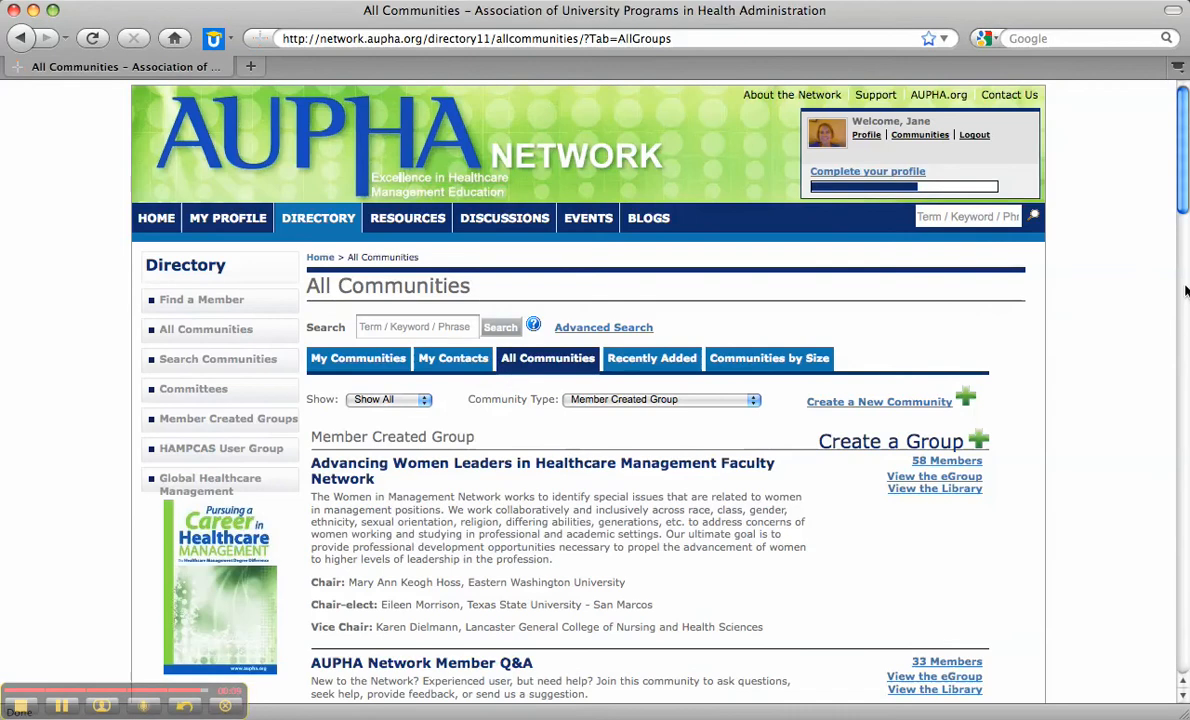
click(1185, 290)
drag(1185, 335, 1185, 492)
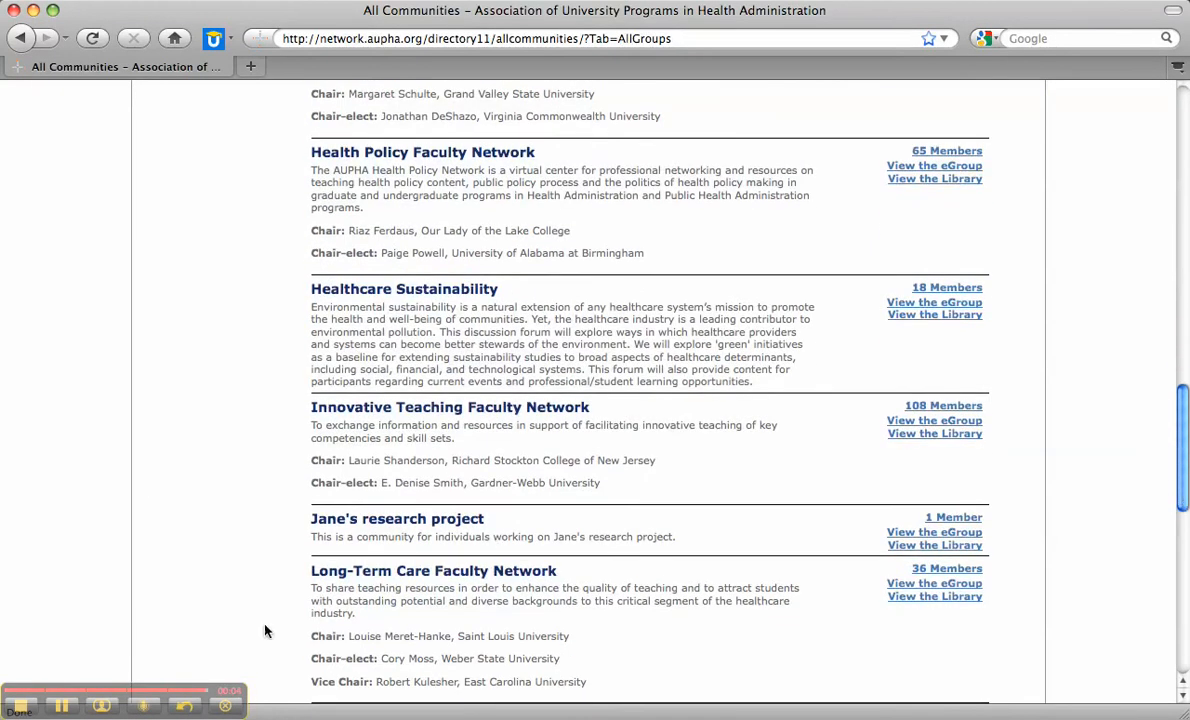